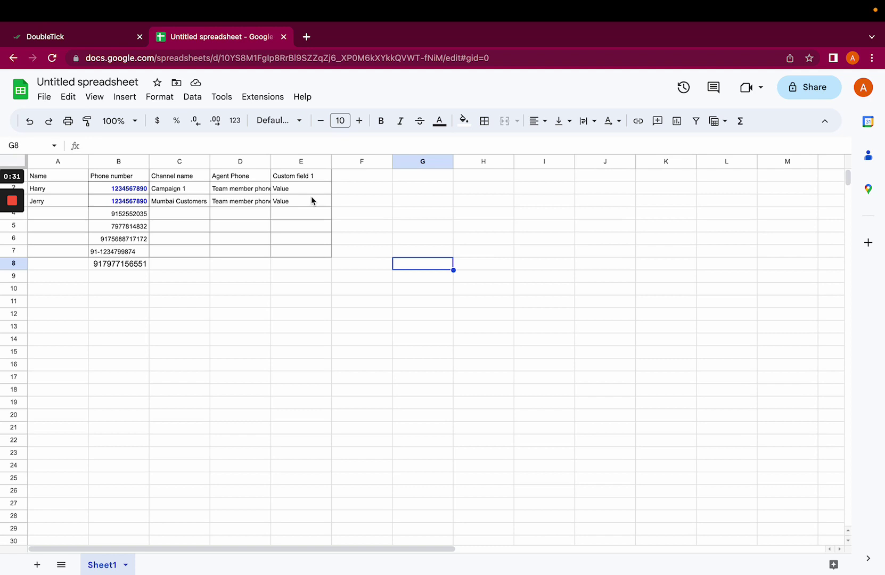
Insert three blank columns to the left of the Channel name column
click(179, 162)
right_click(178, 161)
click(289, 251)
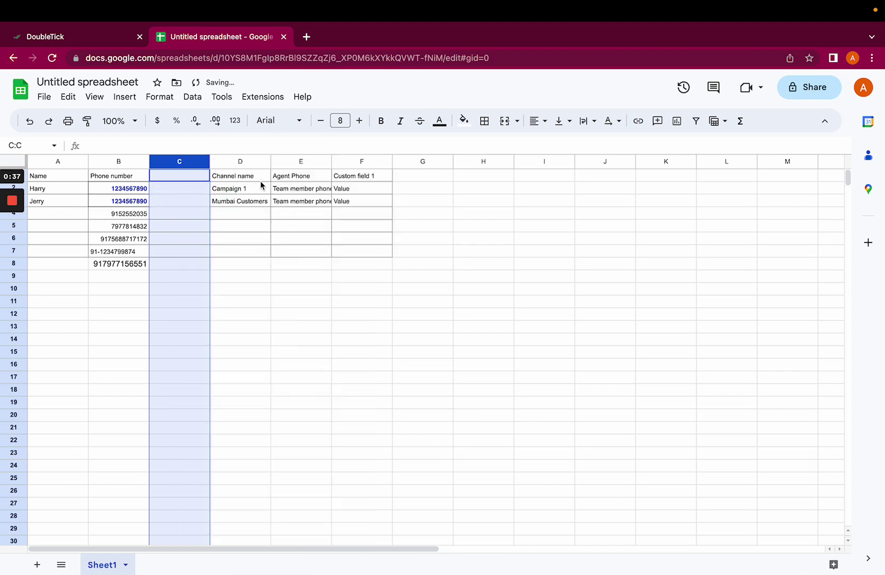
right_click(185, 161)
click(300, 251)
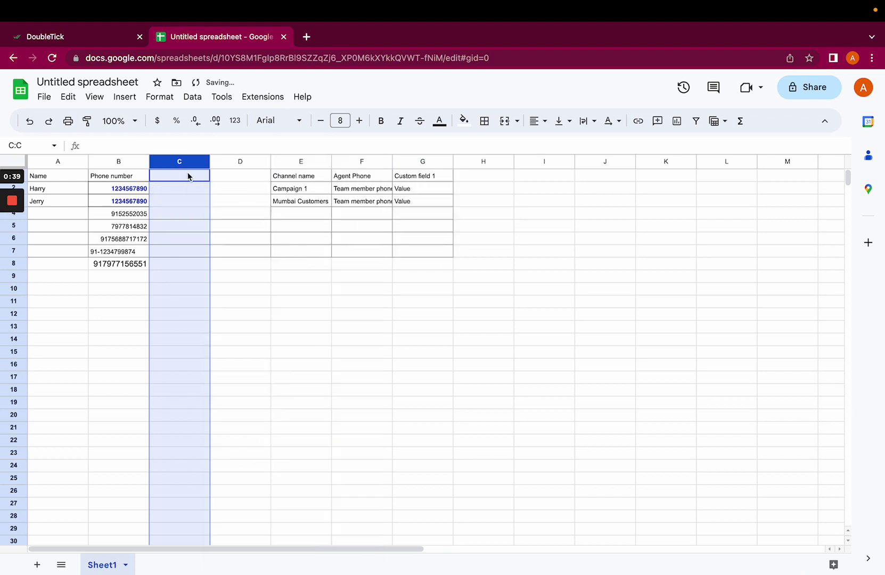
right_click(186, 164)
click(280, 257)
click(326, 395)
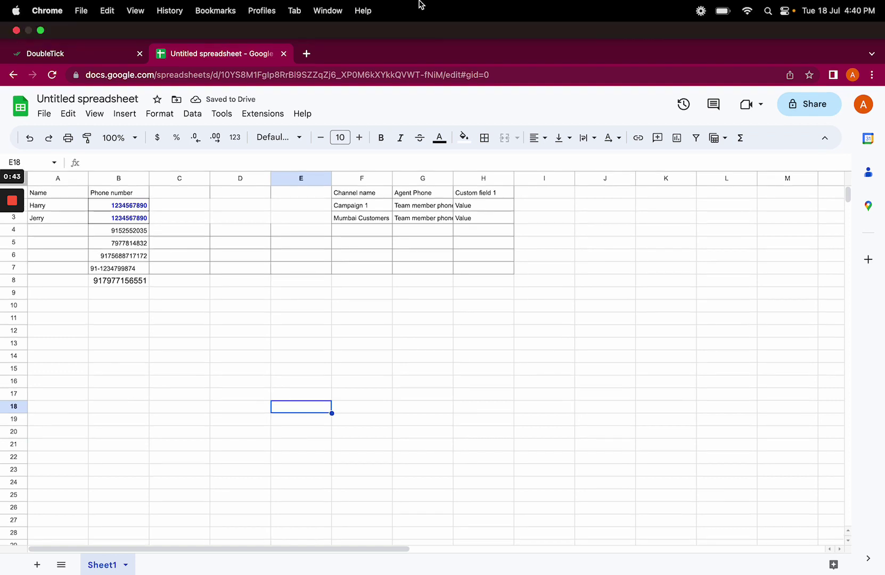
Enter =SPLIT(B2,"-") in C2 to split the hyphenated phone number
click(102, 253)
click(167, 188)
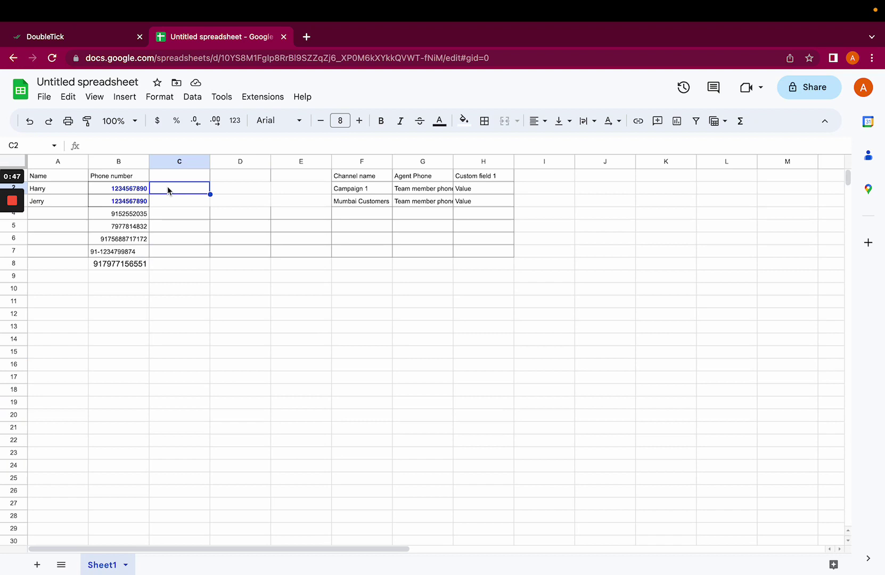
text(=spli)
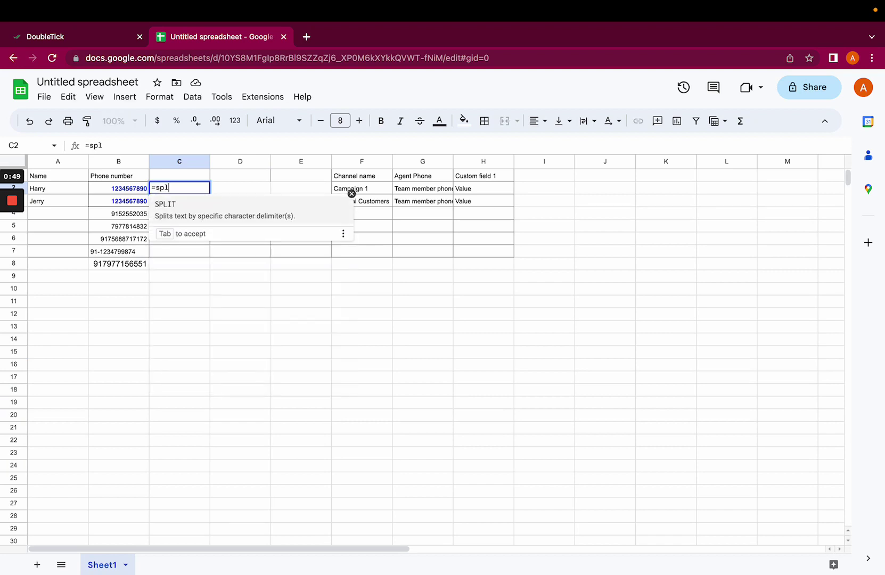
key(Tab)
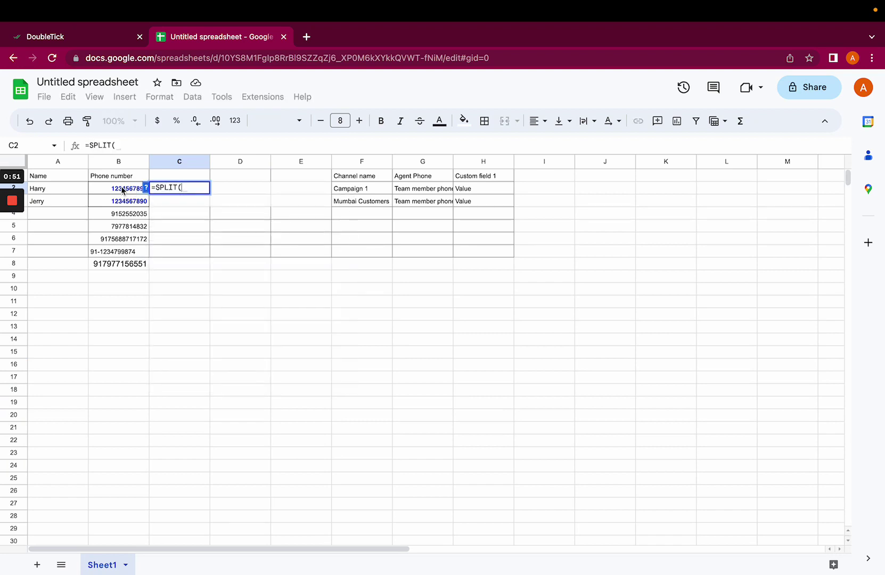
click(122, 190)
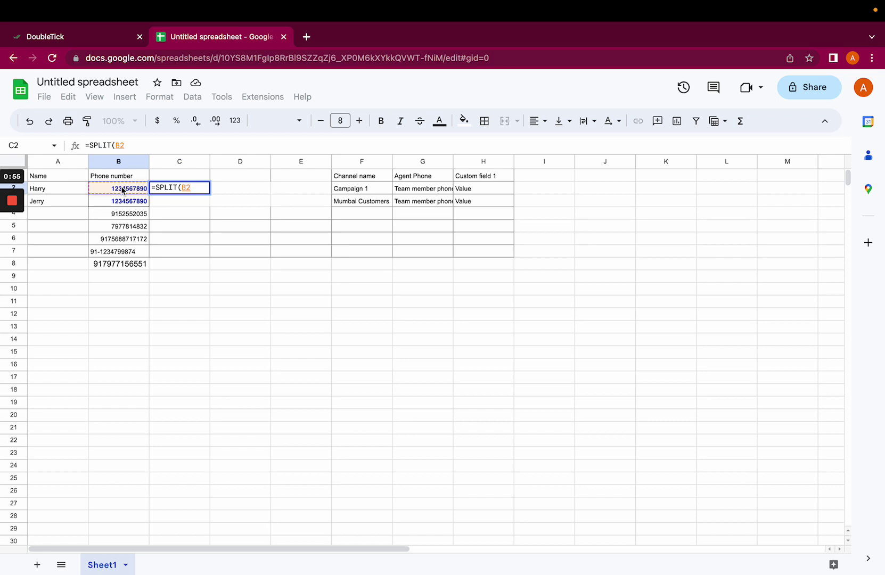
text(,)
text(")
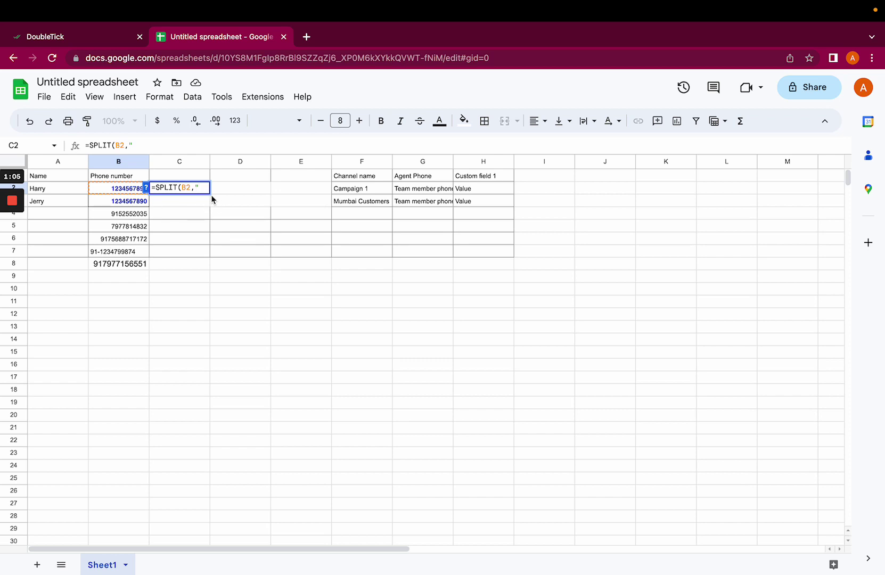
text(-)
key(Return)
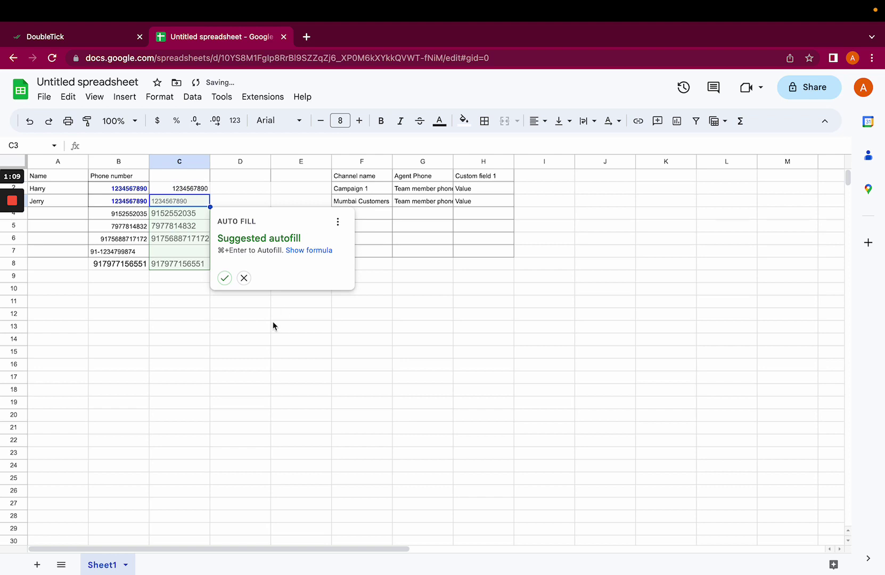
Autofill the SPLIT formula down column C and check the results in rows 7-8
click(225, 278)
click(174, 263)
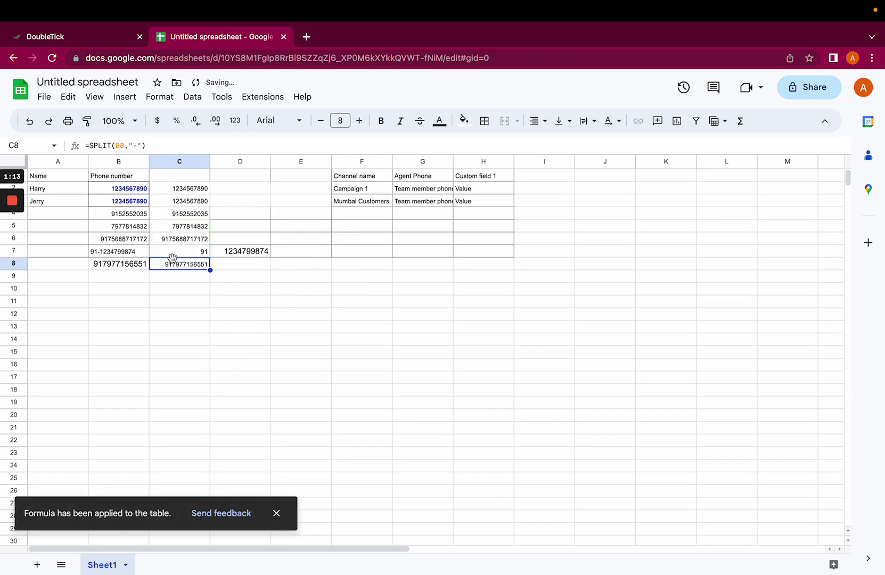
click(194, 254)
click(260, 256)
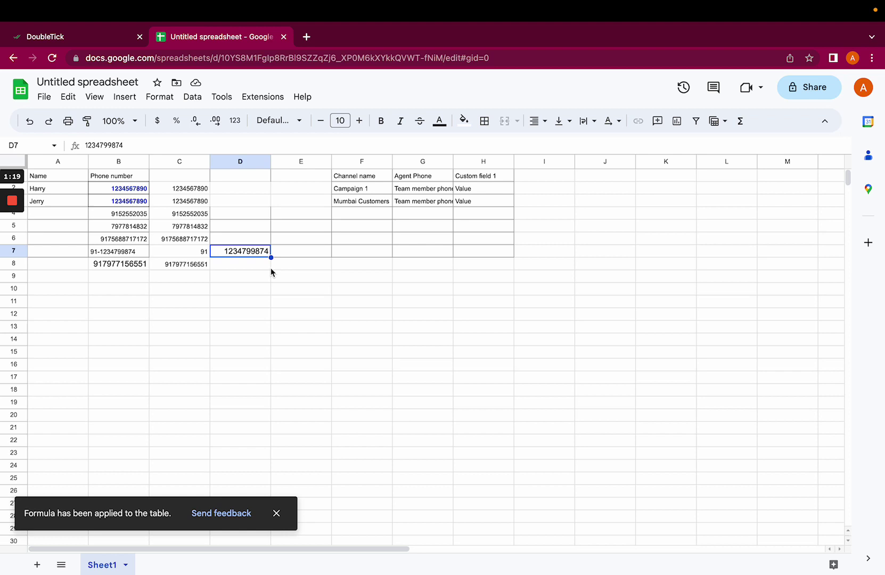
click(233, 203)
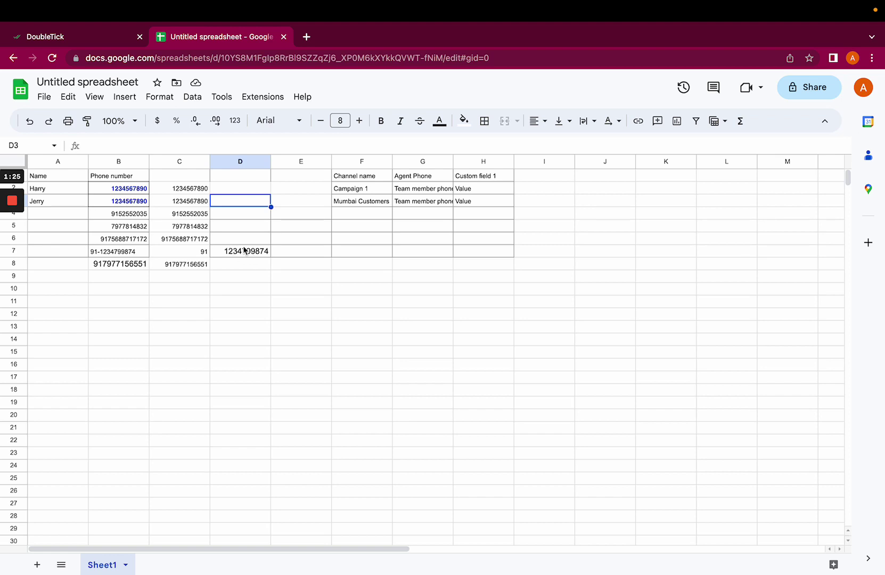
click(177, 237)
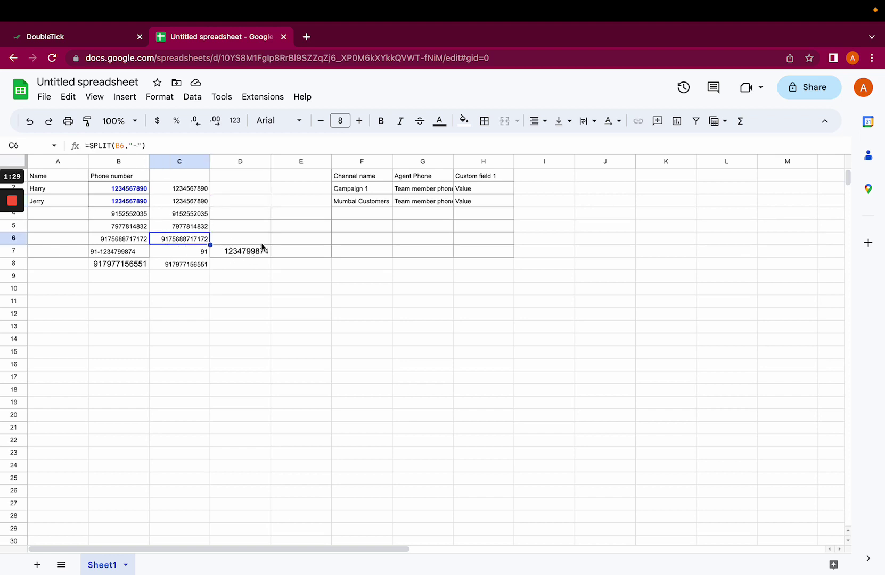
click(229, 235)
click(226, 192)
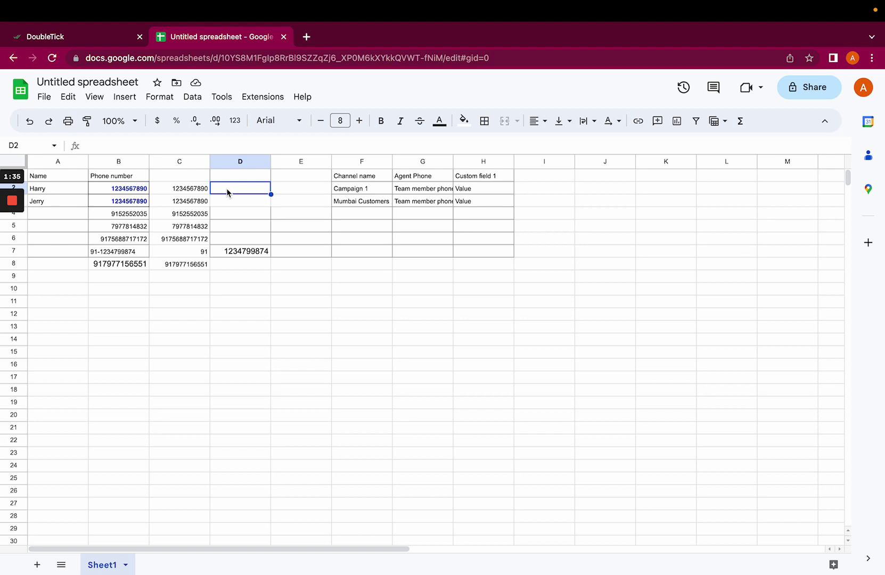
text(=)
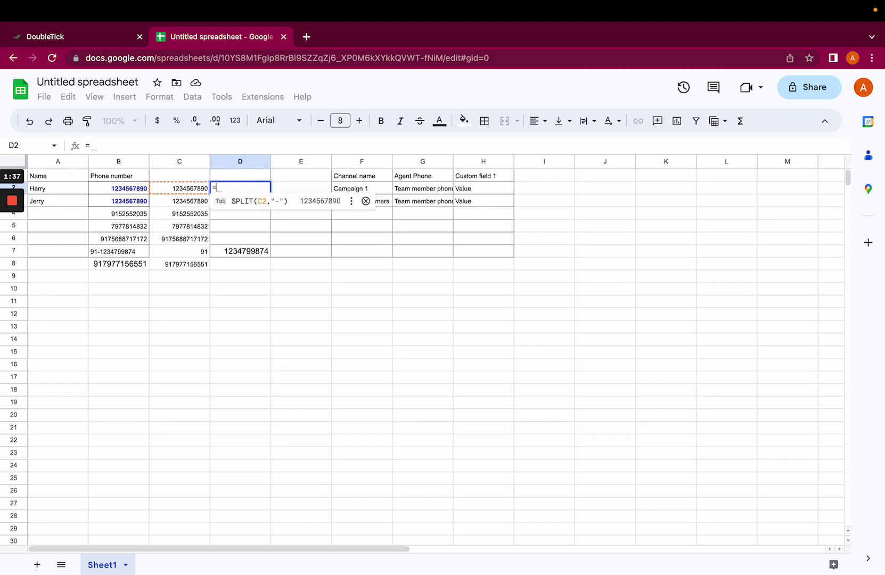
text(righ)
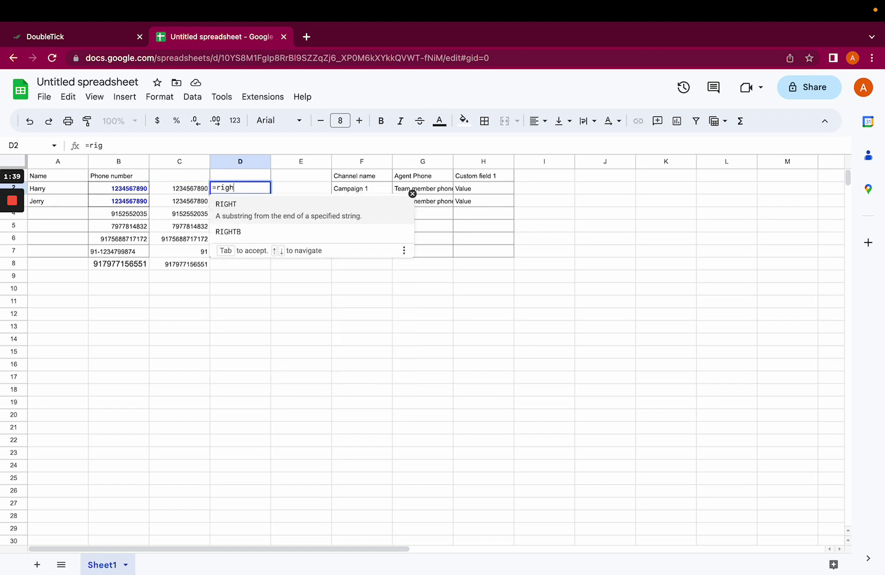
text(t)
text(()
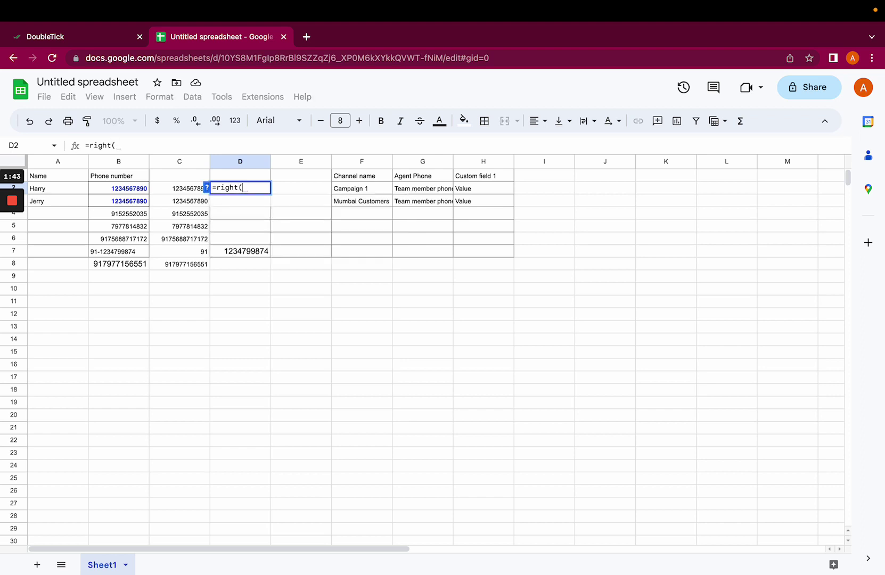
Enter =right(C2,10) in D2 and fill it down column D
click(185, 194)
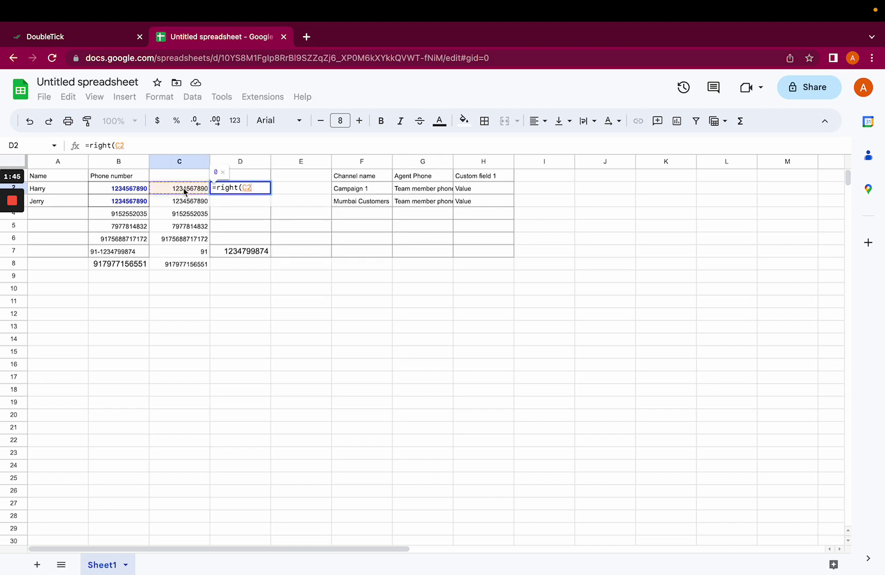
text(,)
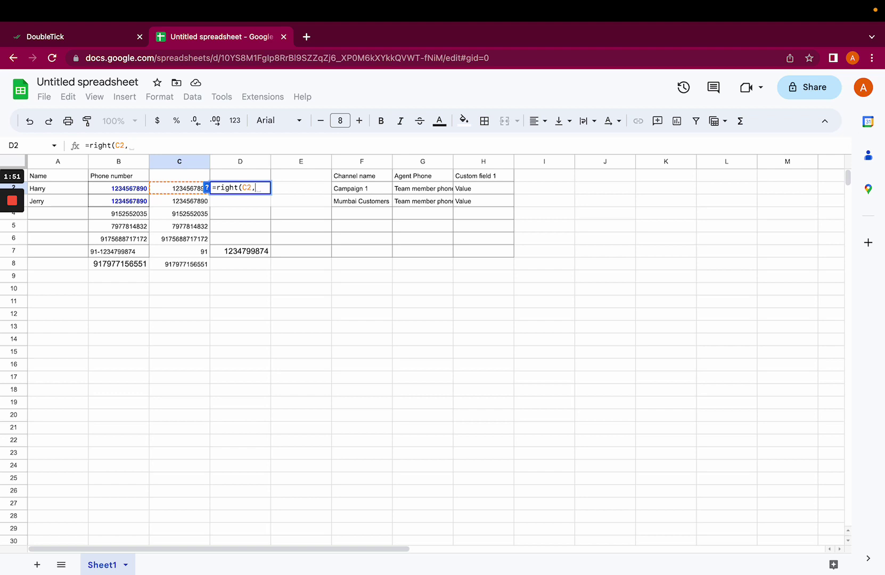
text(10)
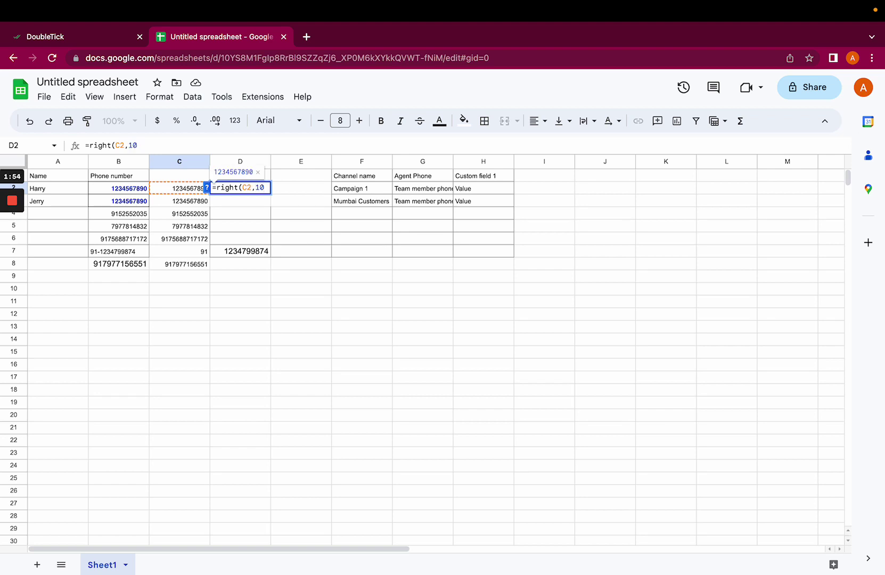
key(Return)
click(253, 184)
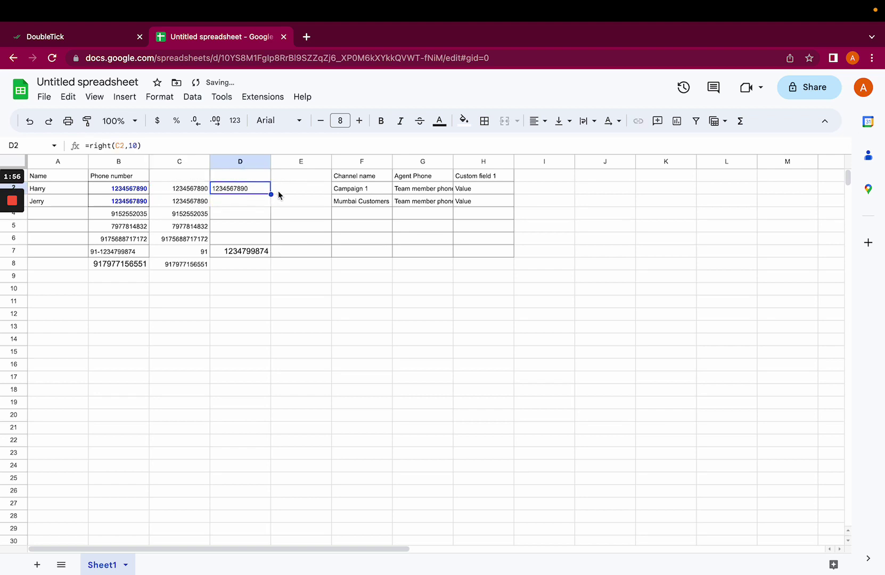
double_click(271, 194)
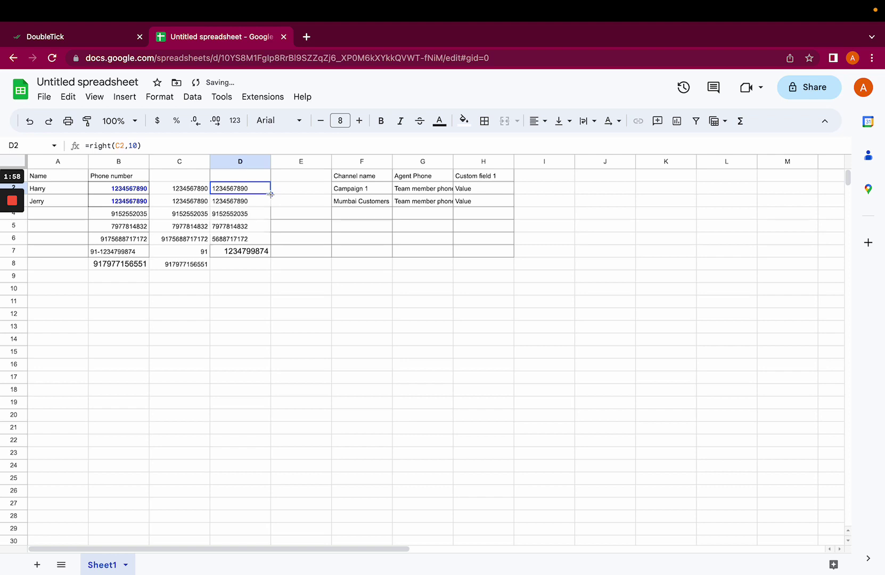
Copy D6's trimming formula into D8 and check the formulas in C6 and D6
click(255, 252)
key(Up)
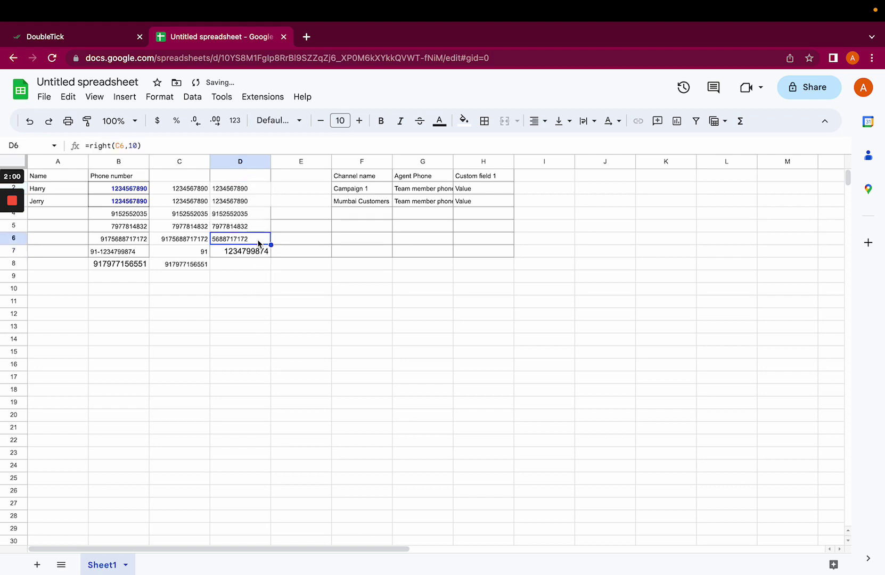
key(ctrl+c)
click(245, 270)
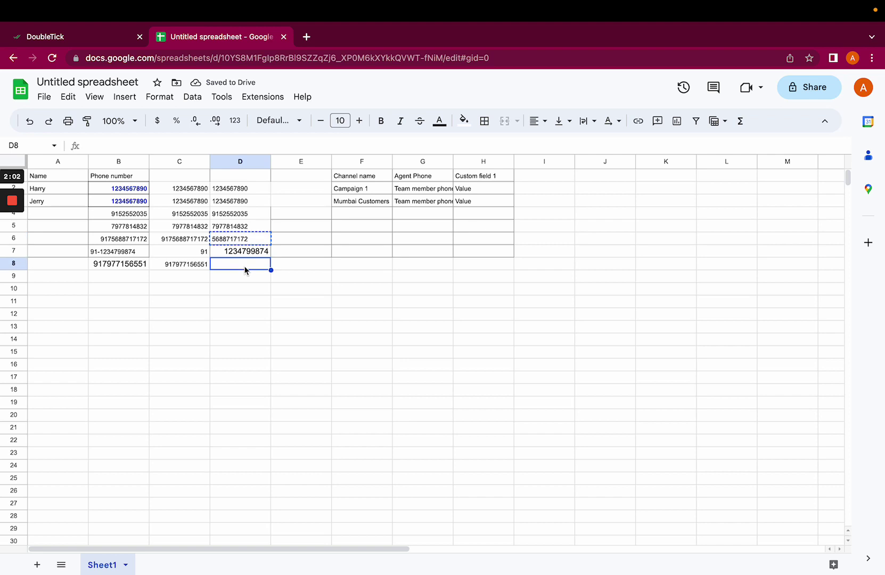
key(ctrl+v)
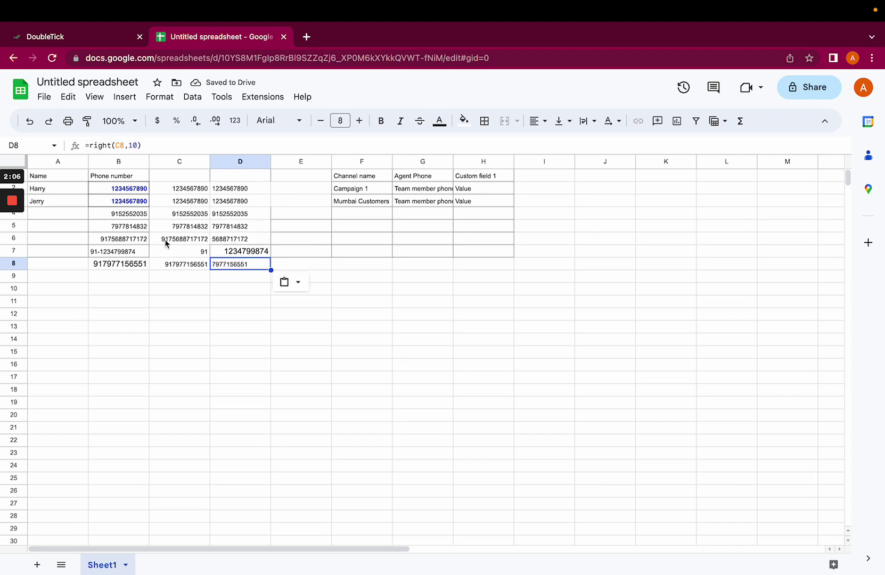
click(165, 242)
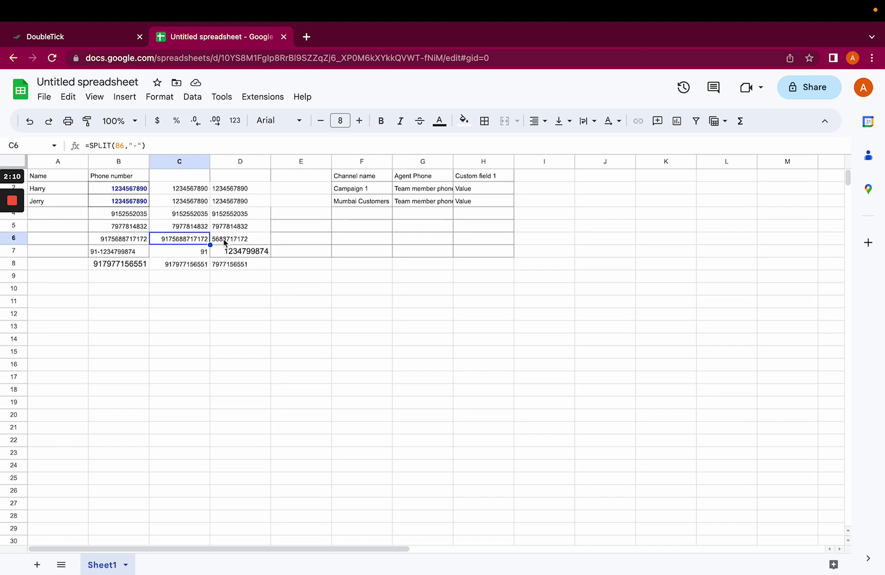
click(246, 242)
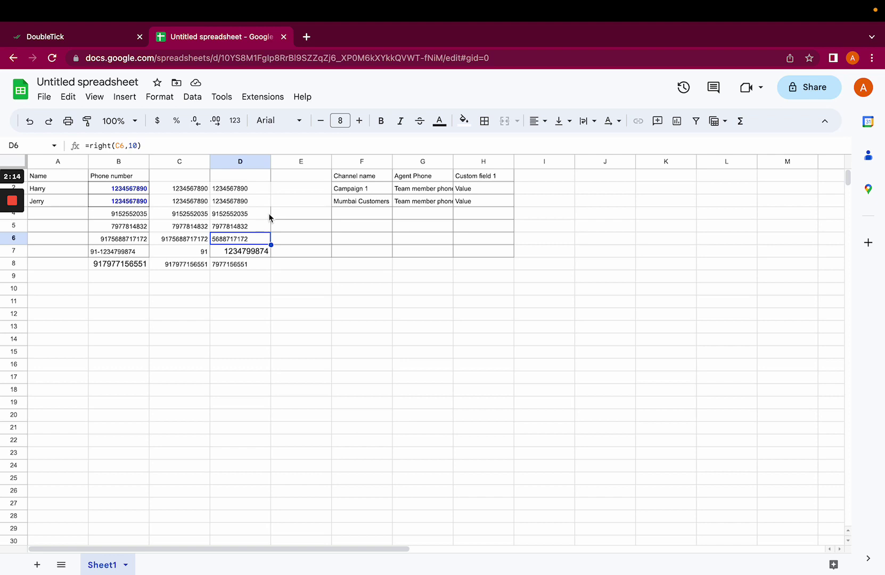
click(293, 192)
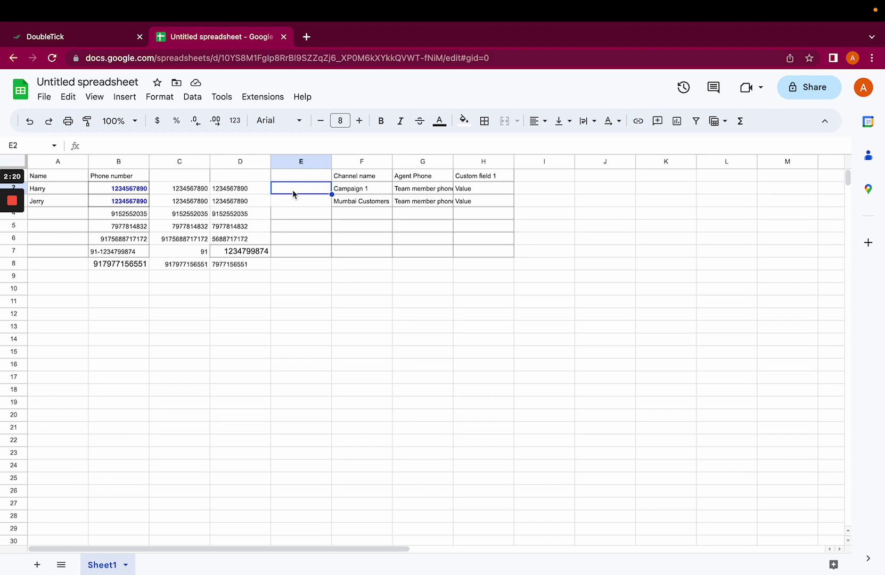
text(=con)
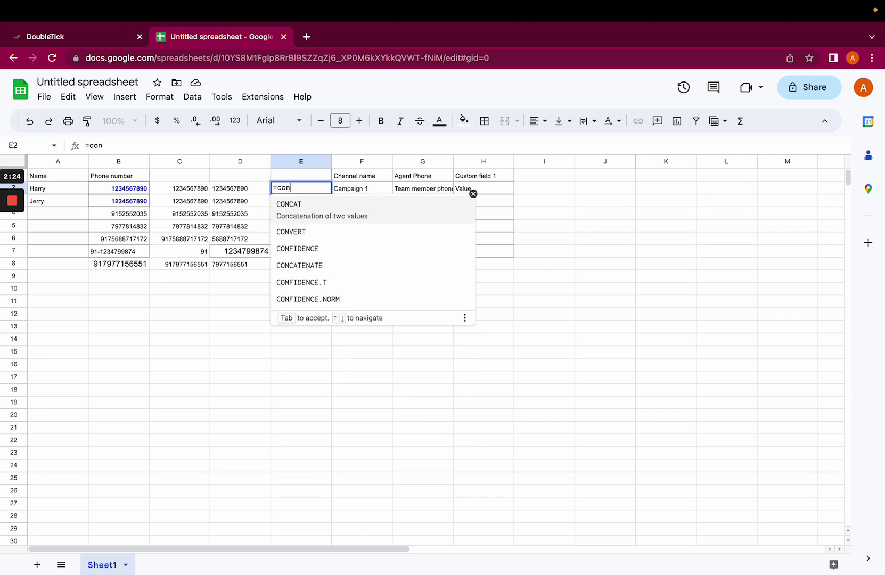
text(ca)
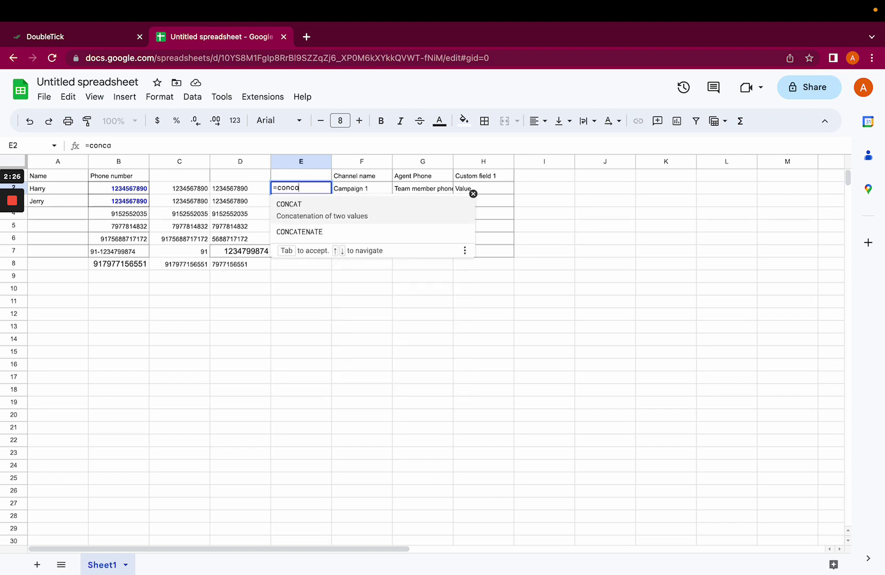
Enter =CONCATENATE(91,D2) in E2 and autofill it down column E
click(301, 222)
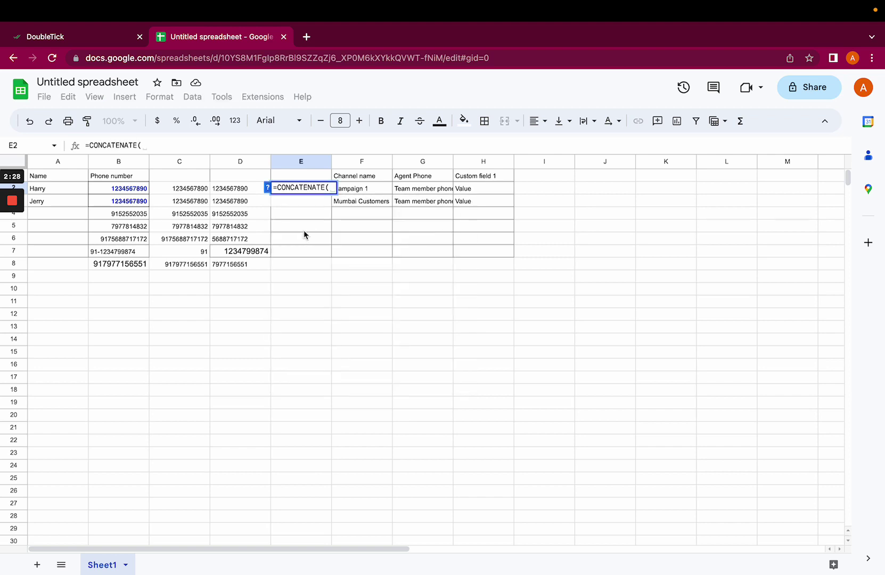
text(91)
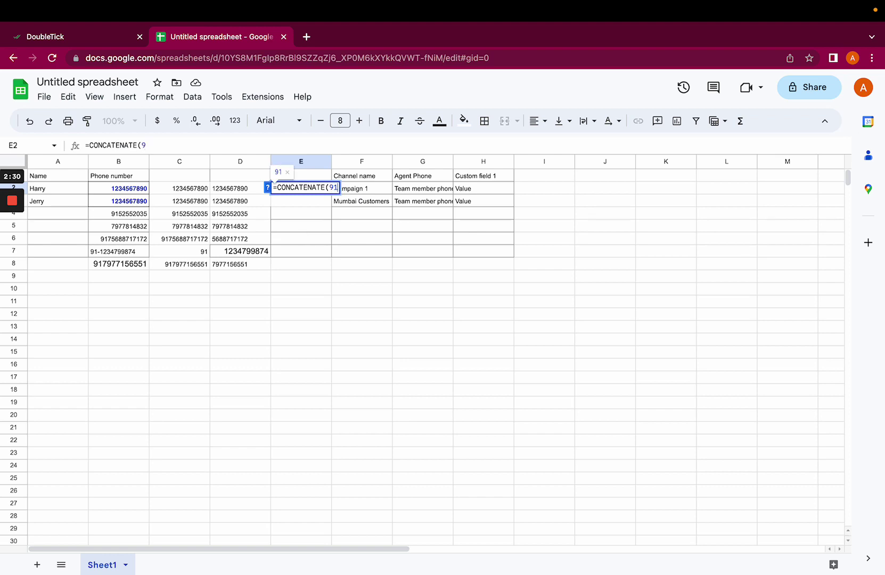
text(,)
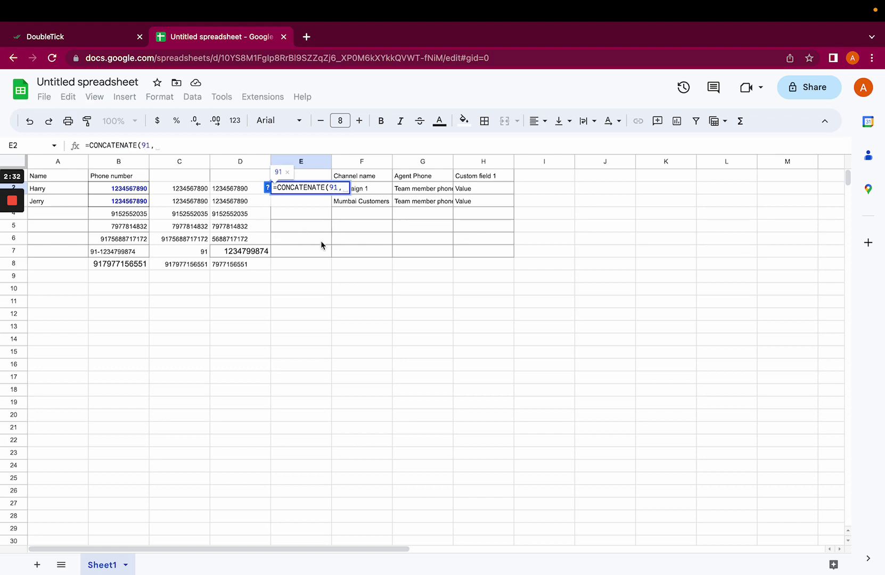
click(253, 189)
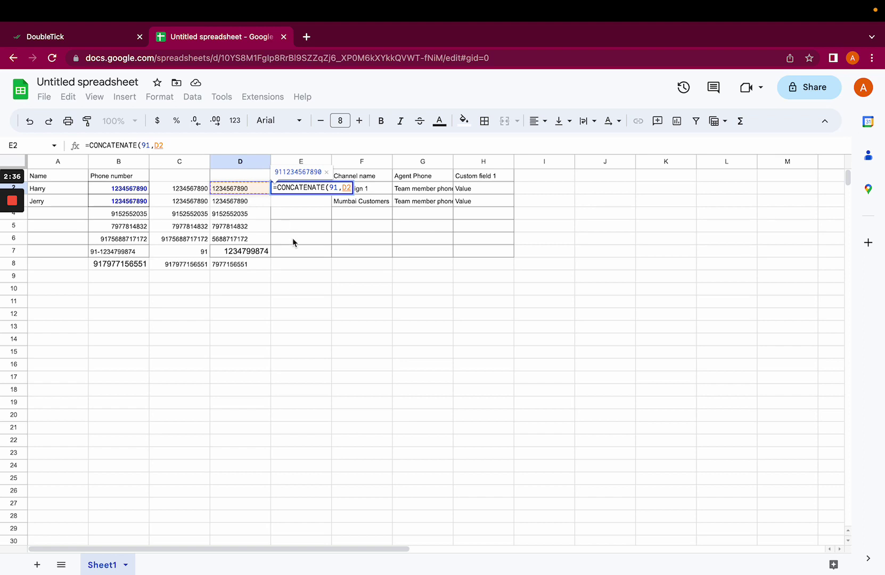
key(Return)
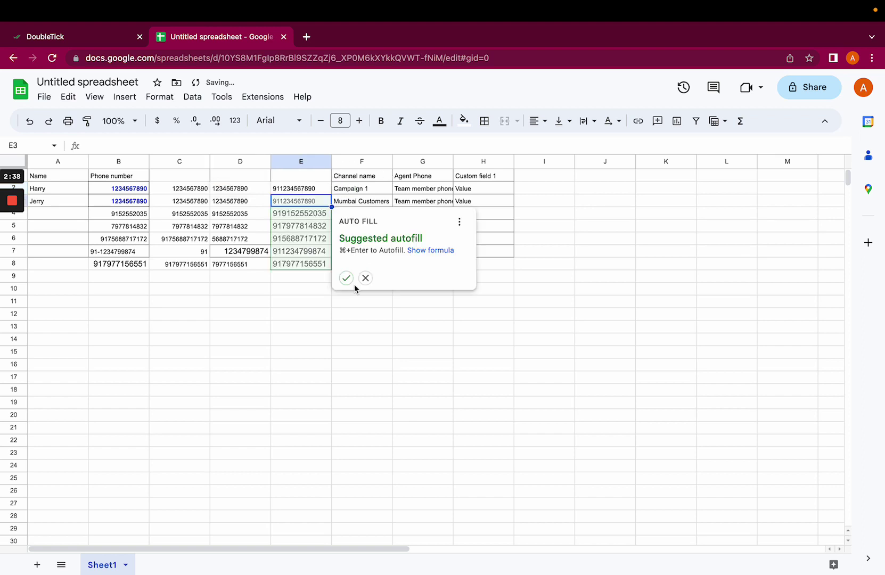
click(344, 279)
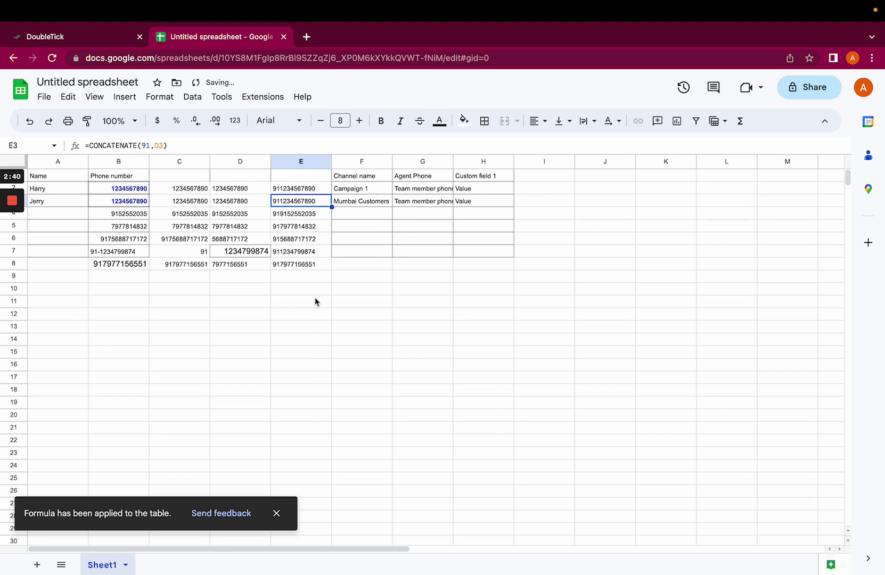